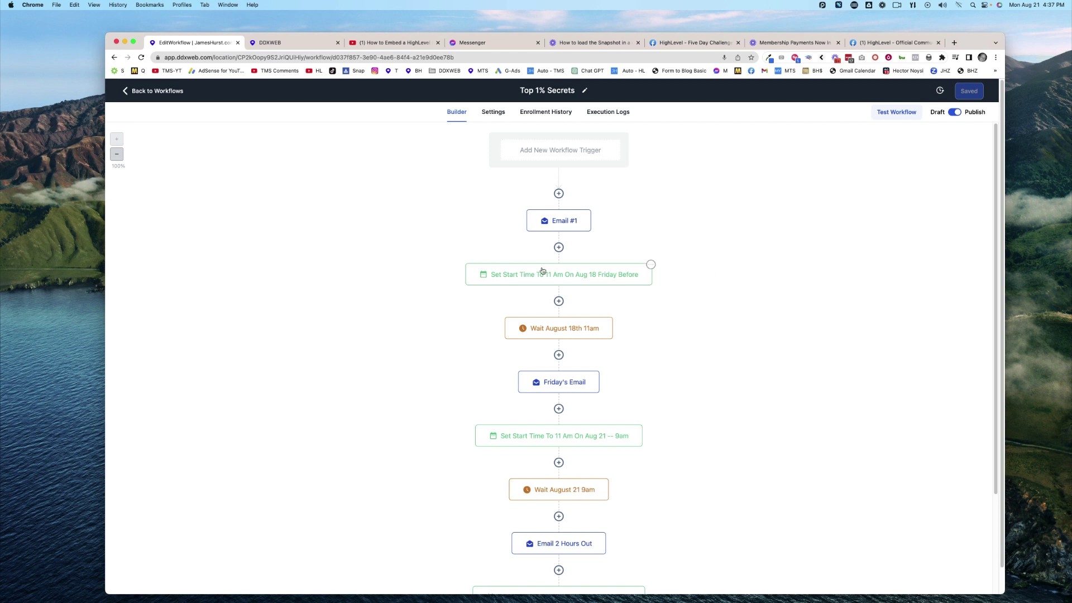
# - Review the existing Aug 18 start-time step's date type options and close it without saving
pyautogui.moveTo(555, 219)
pyautogui.moveTo(536, 274)
pyautogui.click(528, 277)
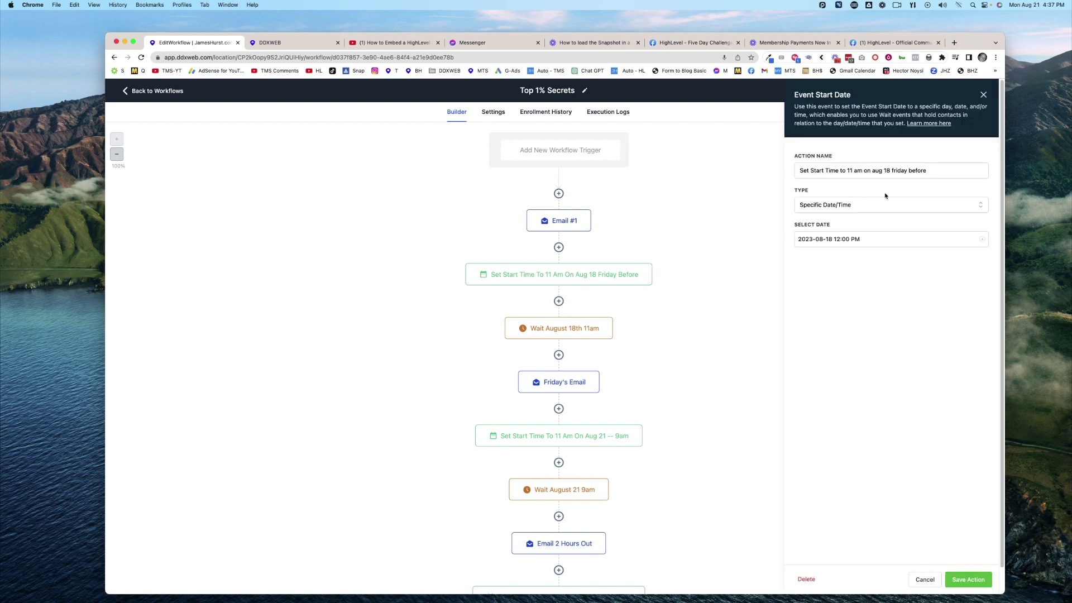
pyautogui.moveTo(802, 96); pyautogui.dragTo(865, 101)
pyautogui.click(863, 211)
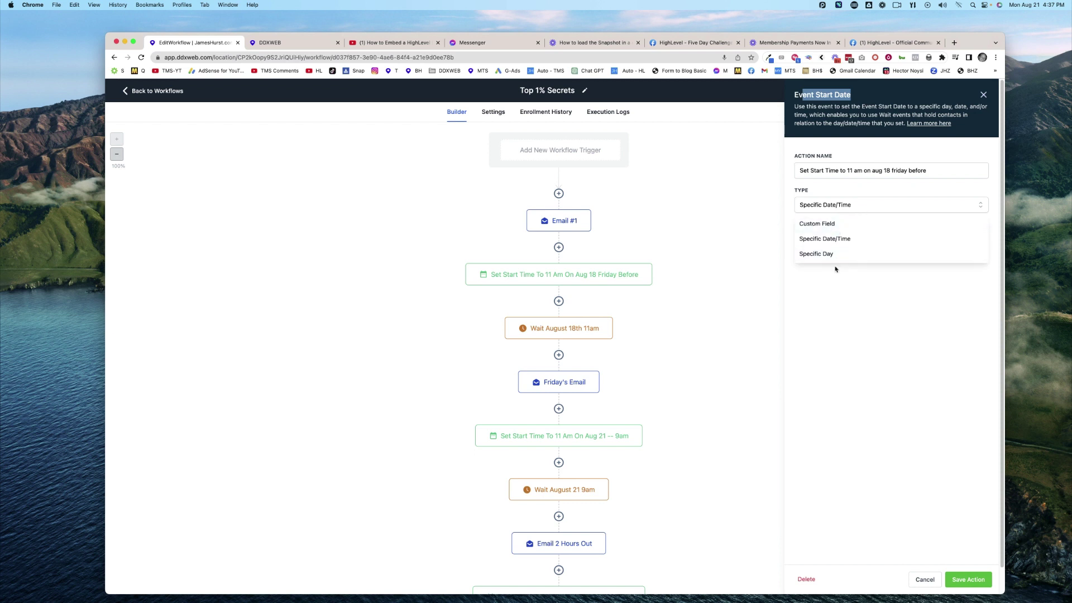
pyautogui.click(897, 334)
pyautogui.click(925, 580)
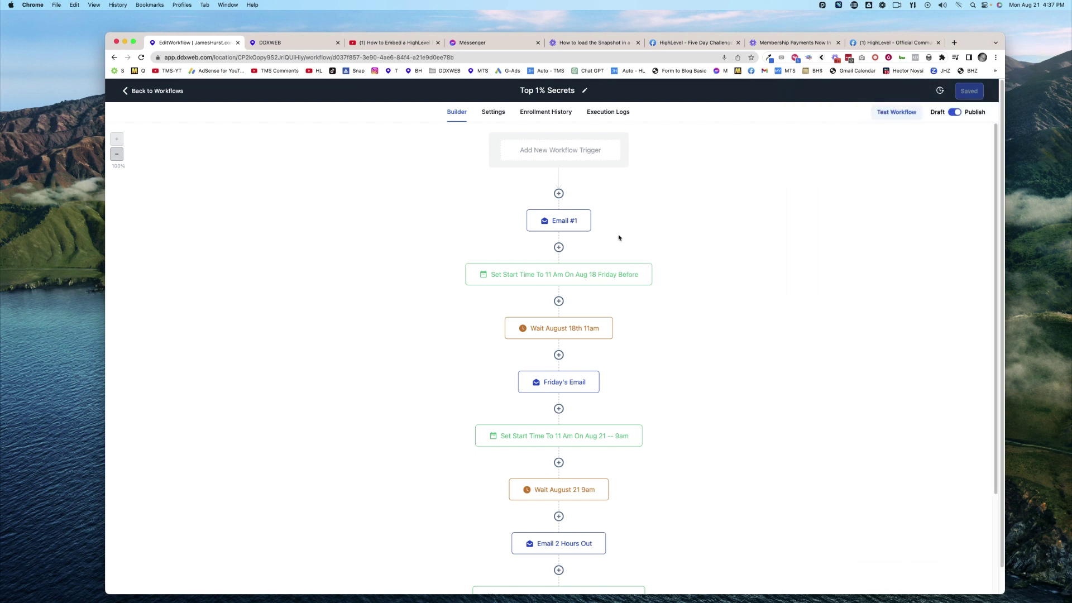
# - Insert a Set Event Start Date step after Email #1 using a specific date/time
pyautogui.click(558, 247)
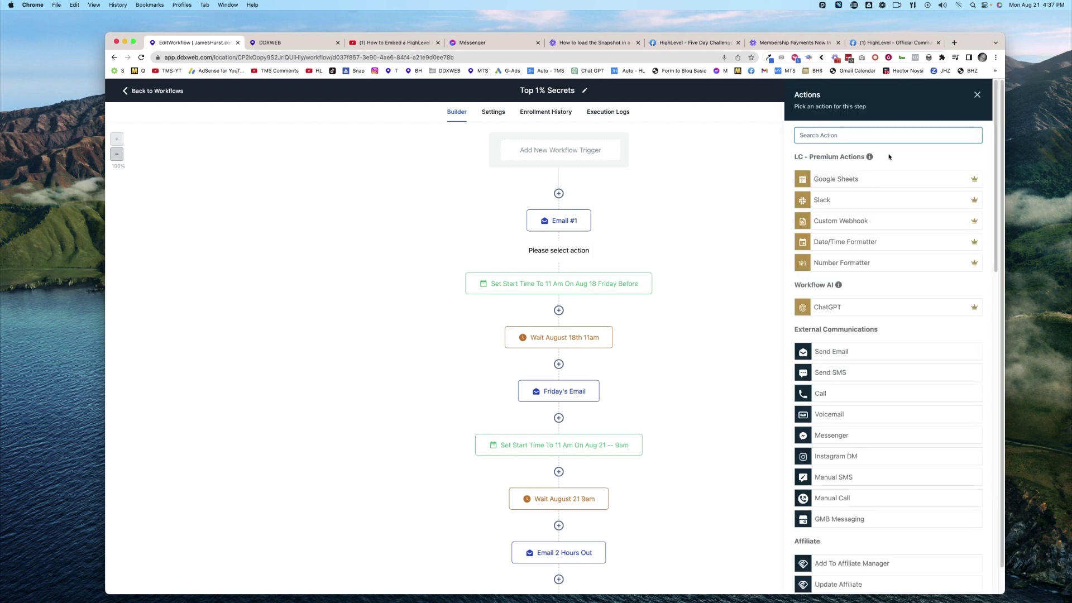
pyautogui.write('set')
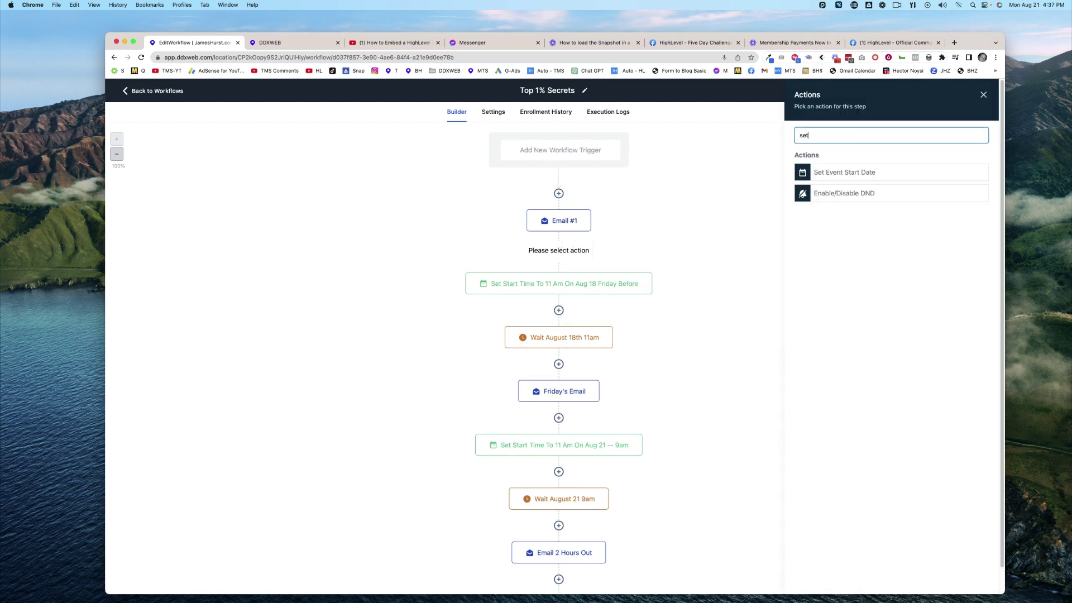
pyautogui.click(847, 174)
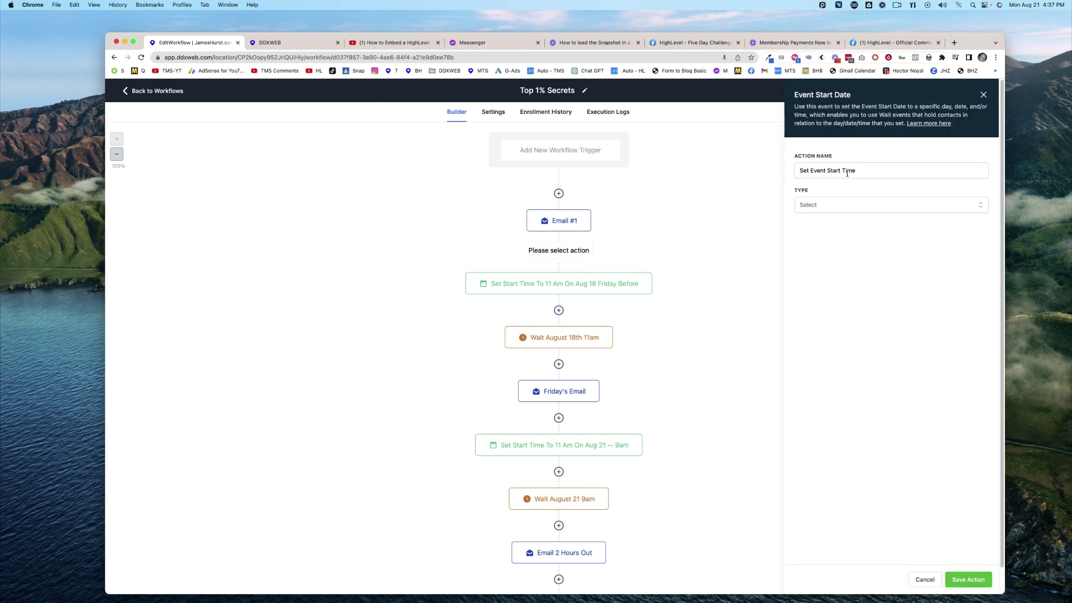
pyautogui.click(830, 212)
pyautogui.click(827, 237)
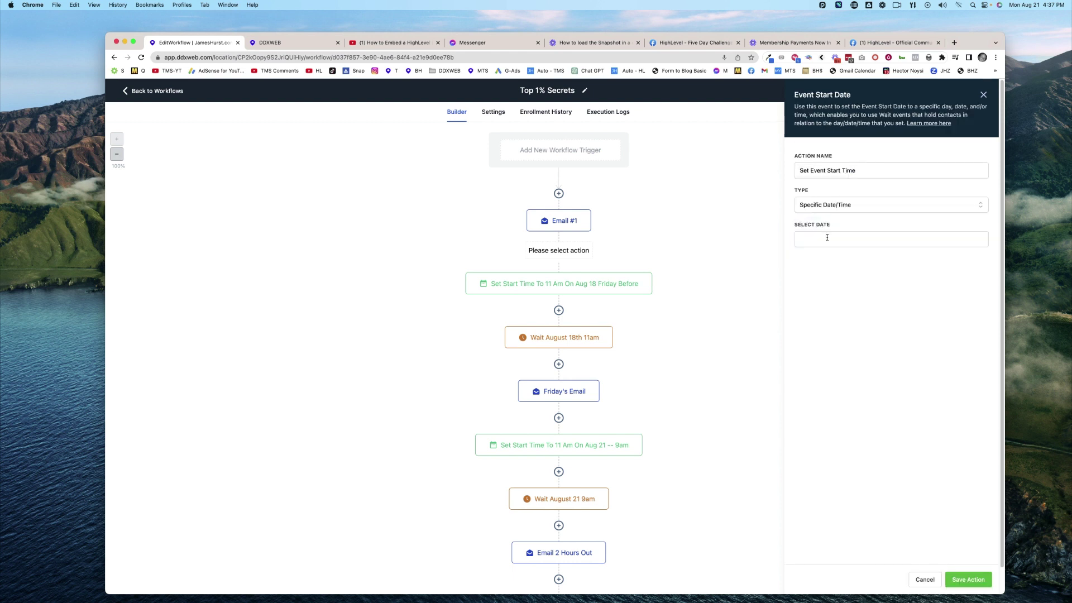
# - Set the event start to August 16, 2023 at 3:00 PM and save the step
pyautogui.click(826, 237)
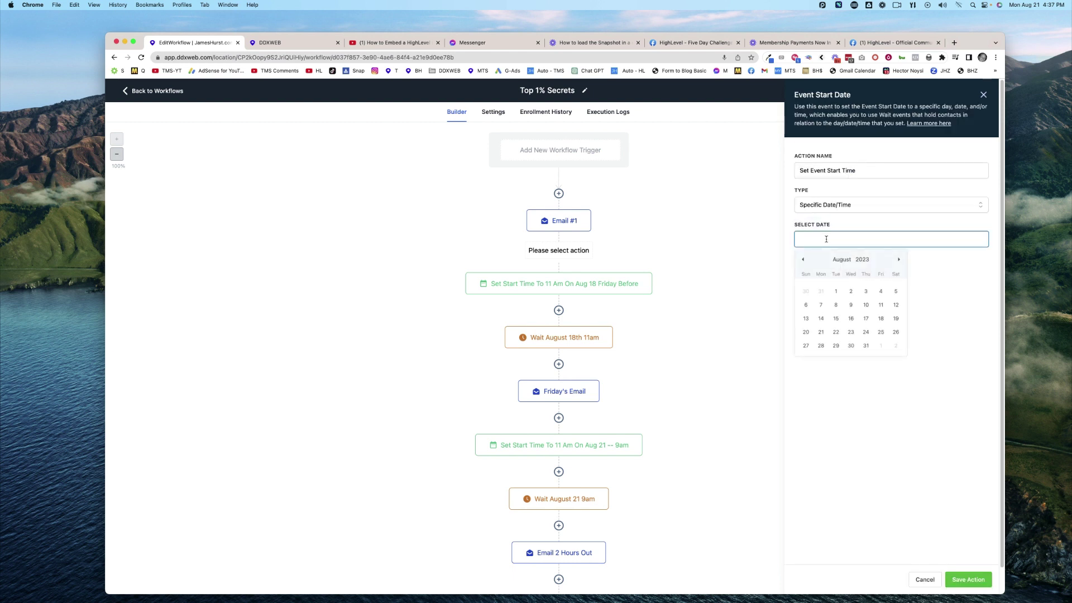
pyautogui.click(857, 327)
pyautogui.click(862, 381)
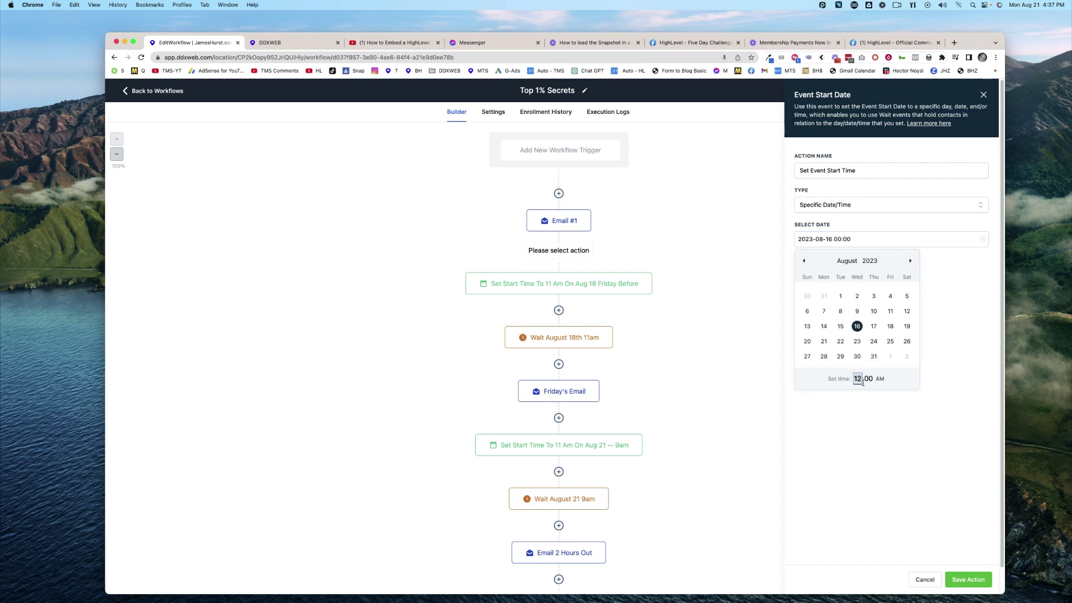
pyautogui.write('3')
pyautogui.click(879, 379)
pyautogui.click(968, 580)
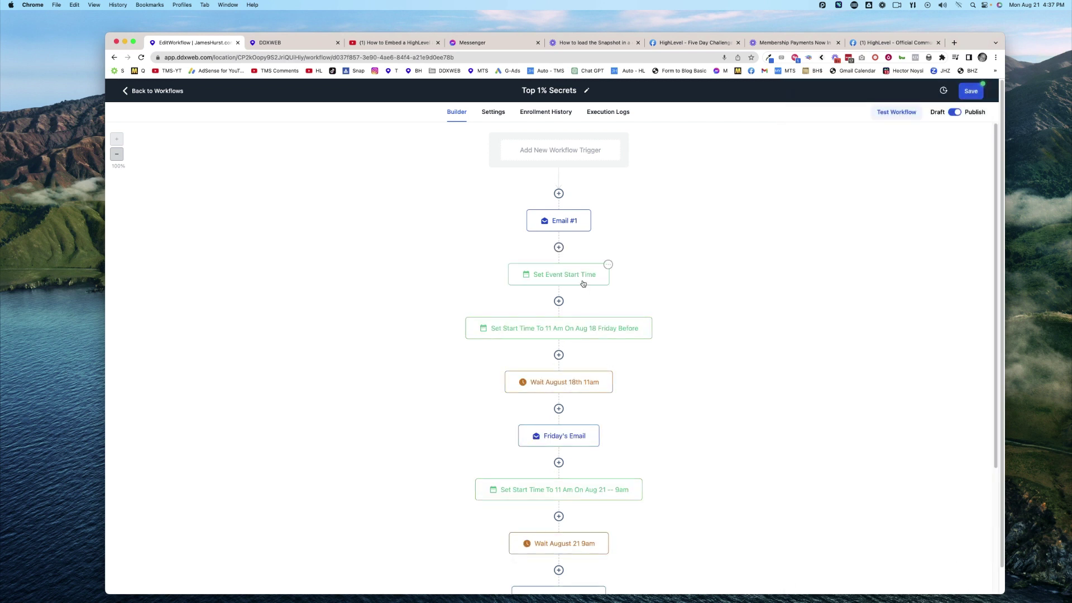
# - Rename the new start-time step to 'Set Event Start Time Aug 16 3pm' and save it
pyautogui.click(583, 280)
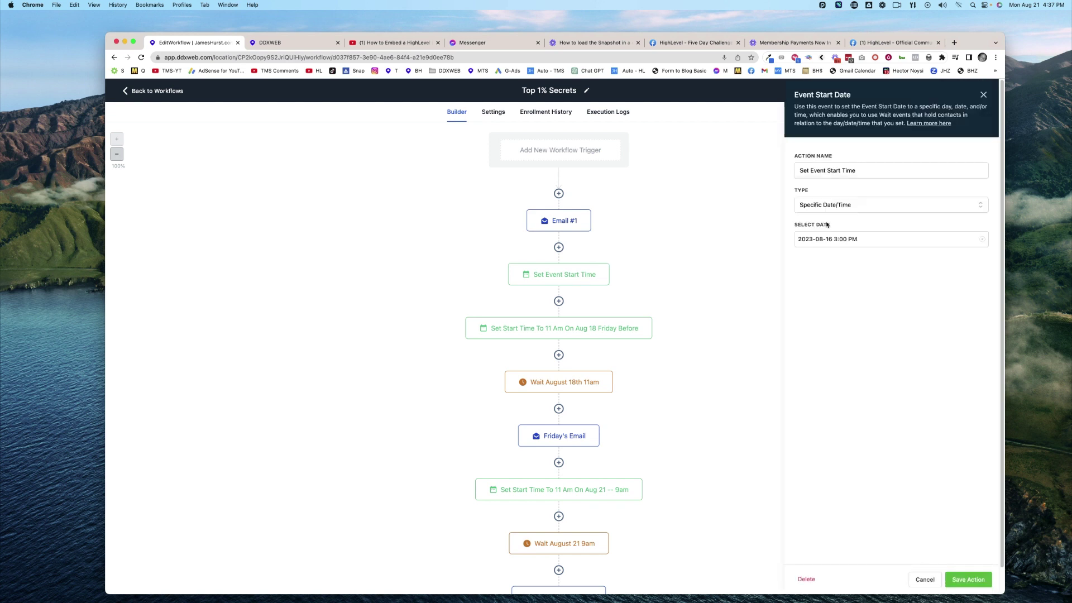
pyautogui.click(876, 169)
pyautogui.write('aug ')
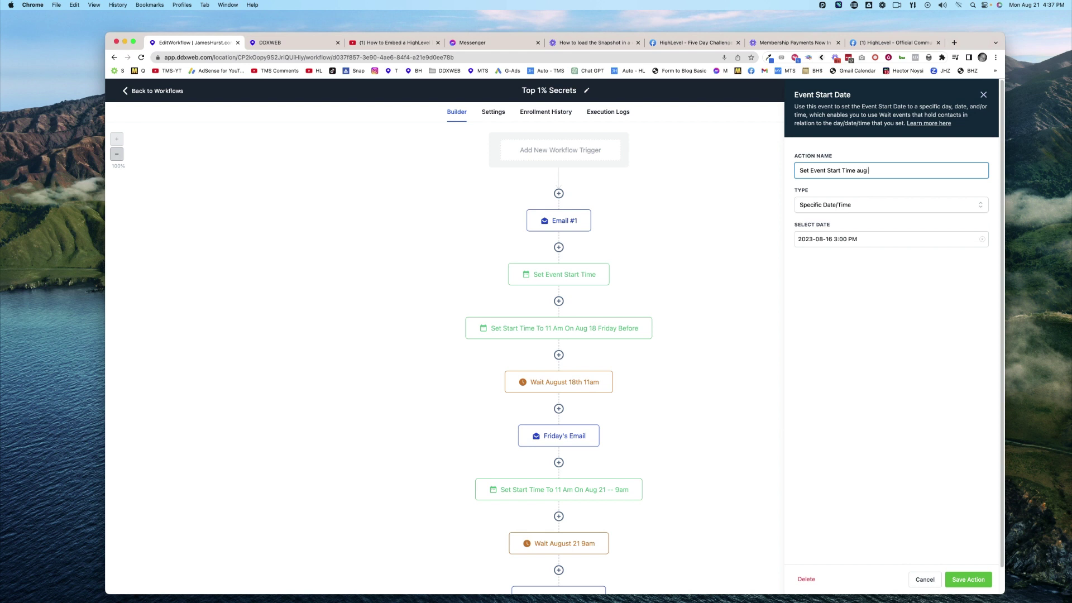
pyautogui.write('16 3pm')
pyautogui.click(968, 578)
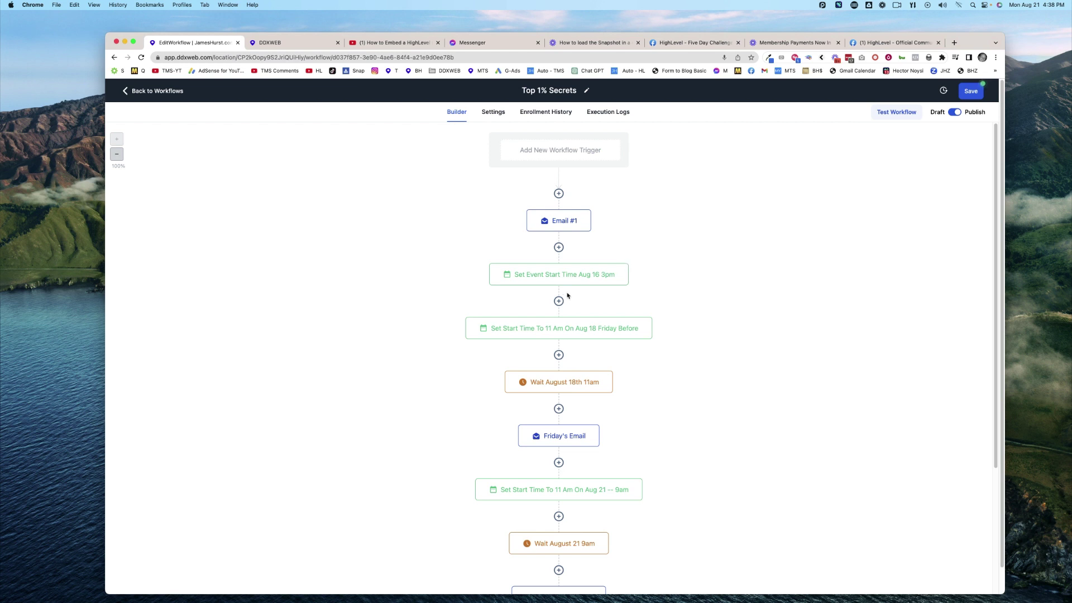
# - Add a Wait step named 'Wait 2' after the Aug 16 3pm step with a 2-day delay
pyautogui.click(559, 301)
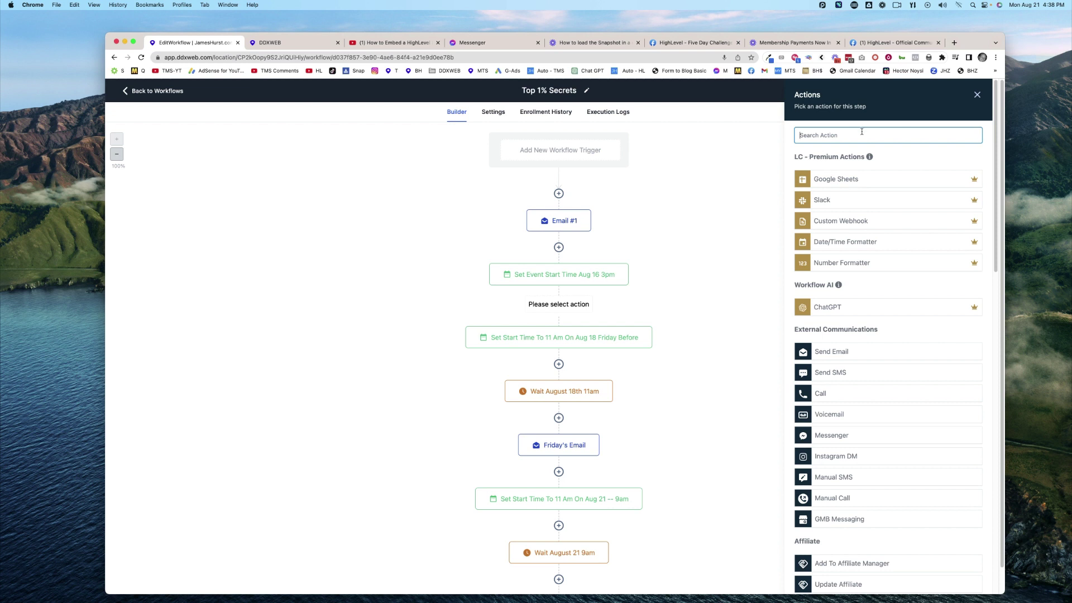
pyautogui.write('wait')
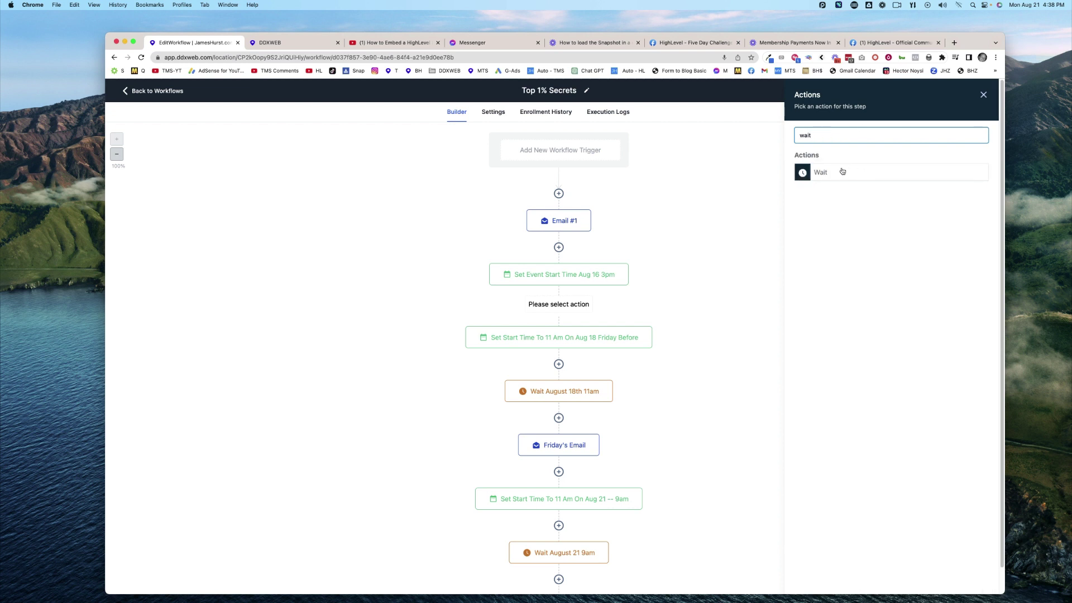
pyautogui.click(841, 172)
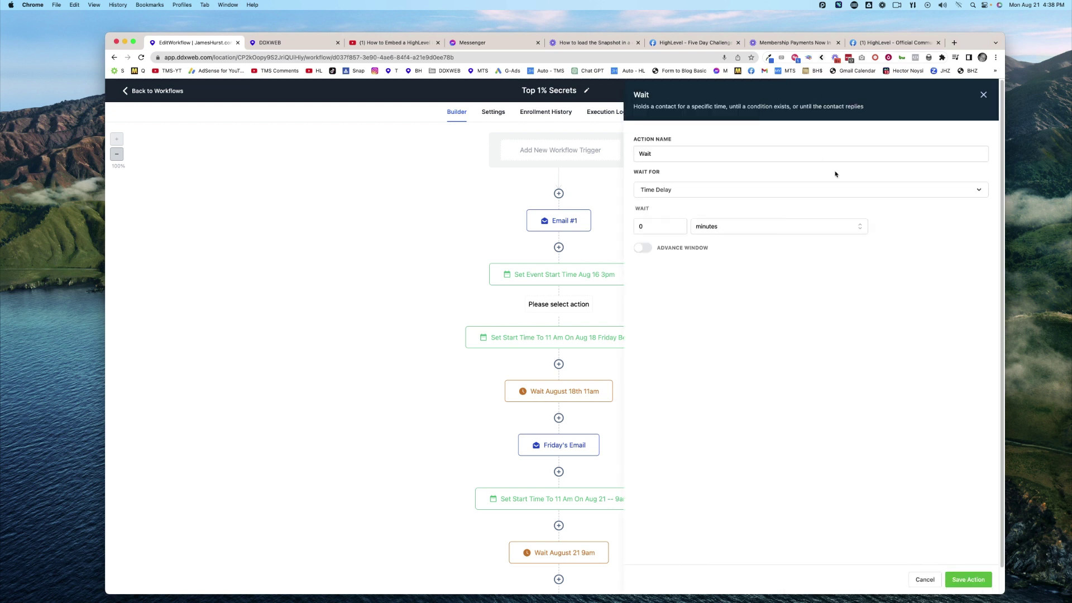
pyautogui.click(682, 154)
pyautogui.click(656, 228)
pyautogui.click(711, 227)
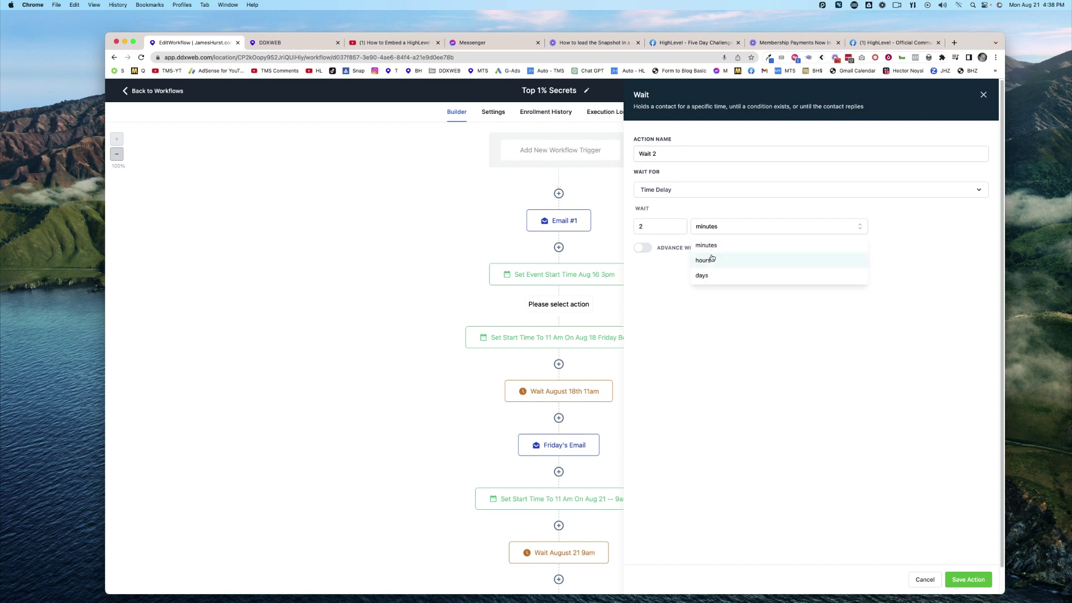
pyautogui.click(712, 277)
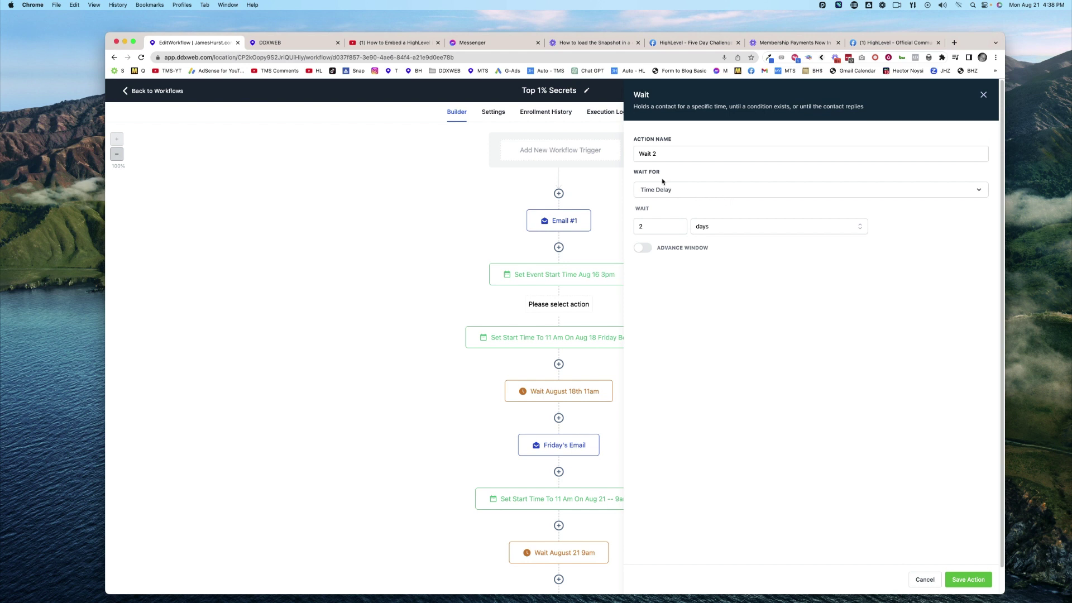
pyautogui.click(683, 190)
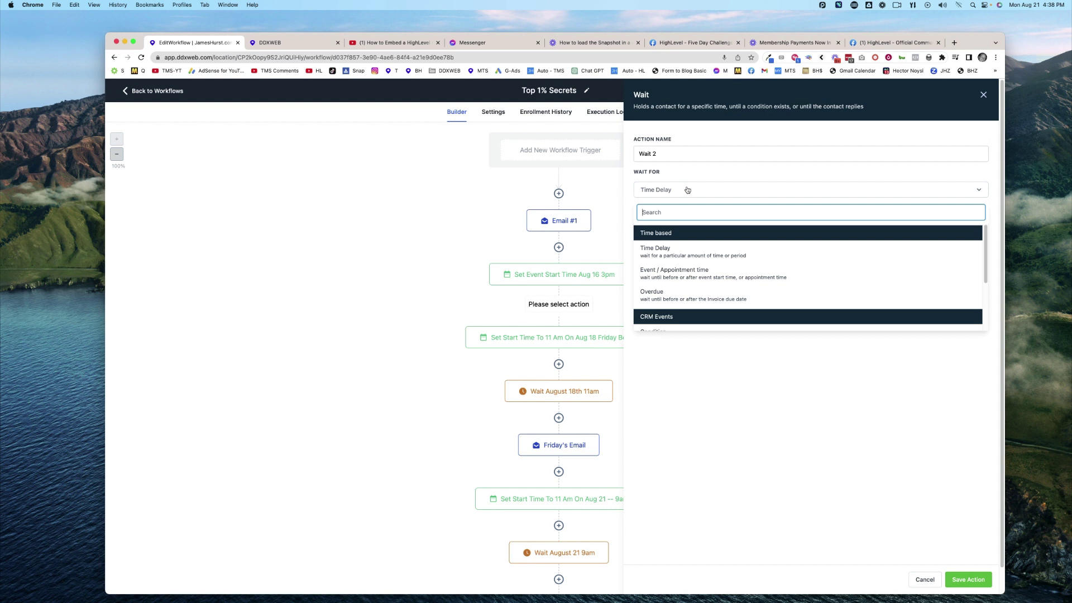
# - Make the wait step wait for the Event / Appointment time at the exact time
pyautogui.click(677, 274)
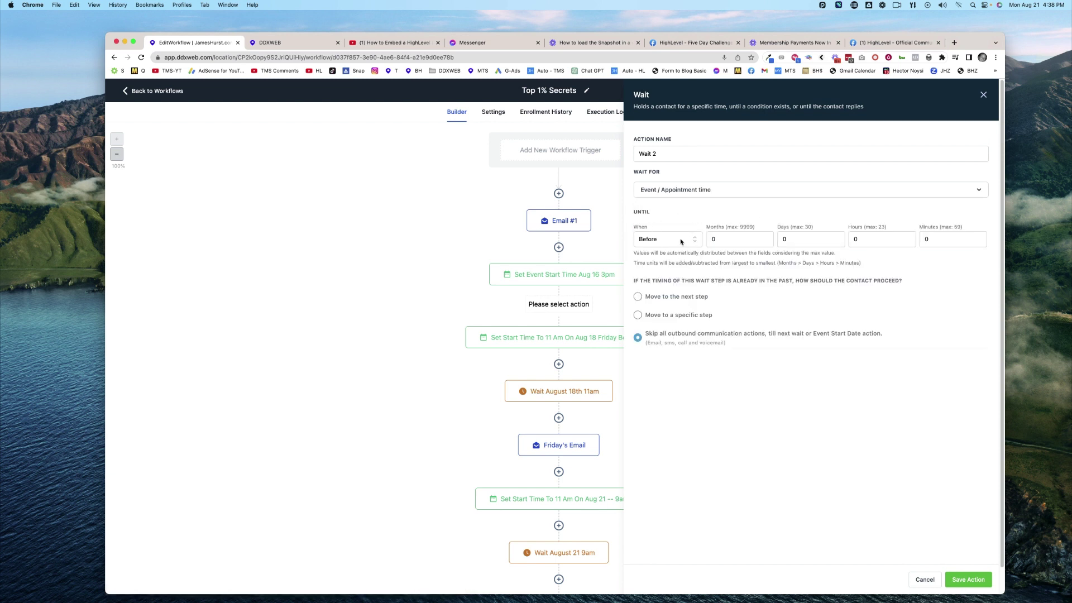
pyautogui.click(893, 239)
pyautogui.click(682, 241)
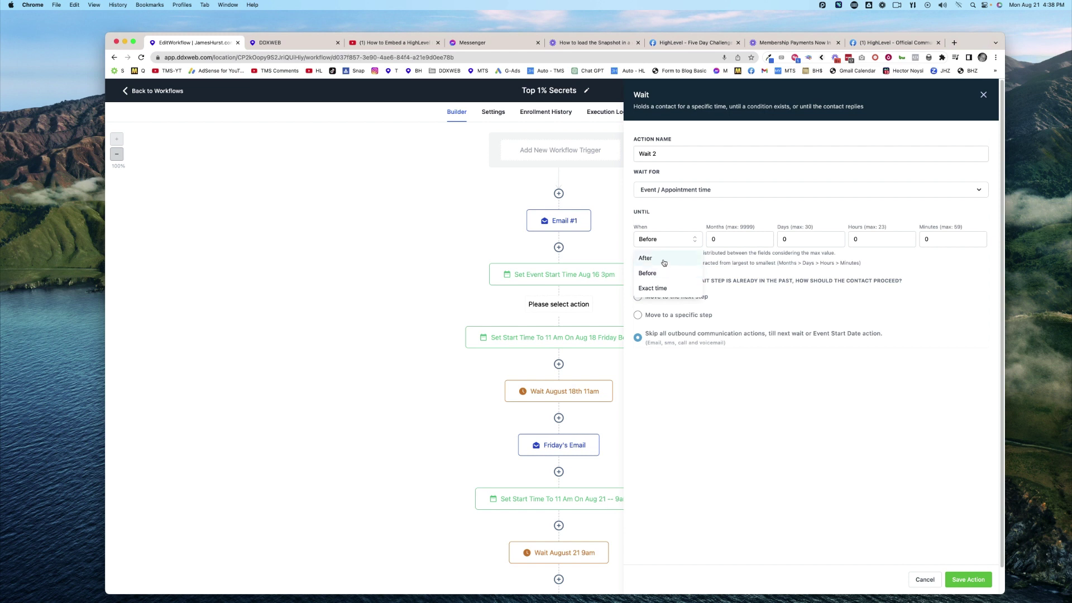
pyautogui.click(660, 289)
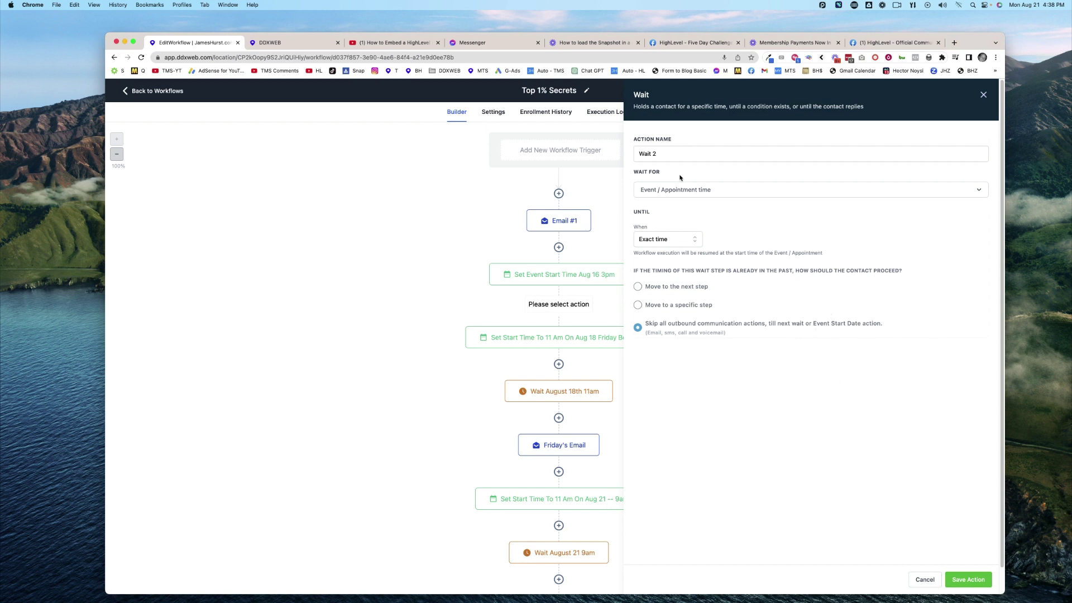
# - Rename the wait step to 'Wait aug 16 3pm' and save it
pyautogui.click(679, 157)
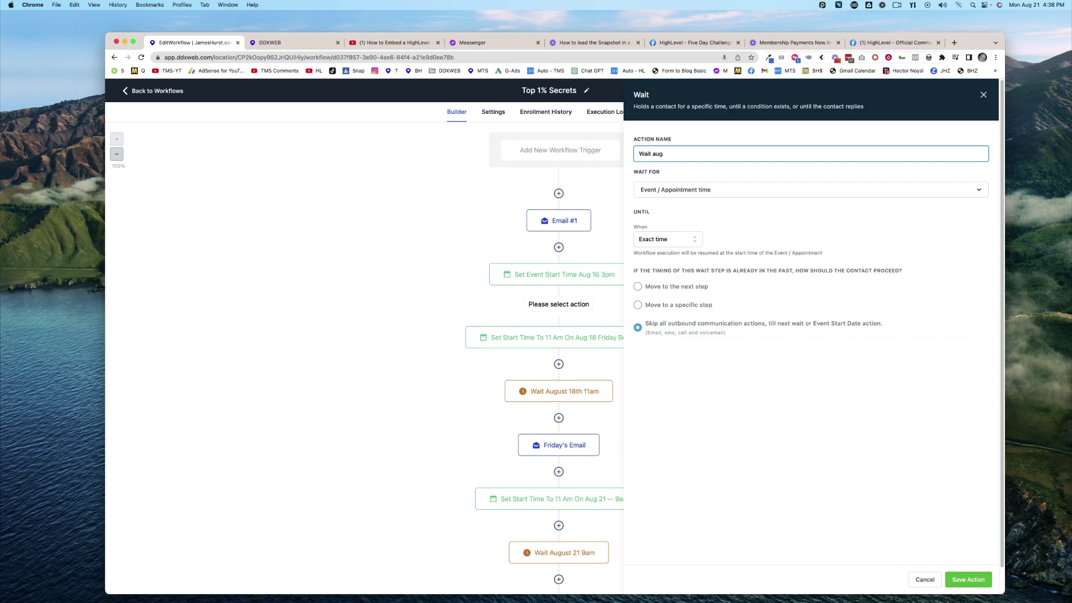
pyautogui.write('aug 16 3pm')
pyautogui.click(882, 438)
pyautogui.click(974, 588)
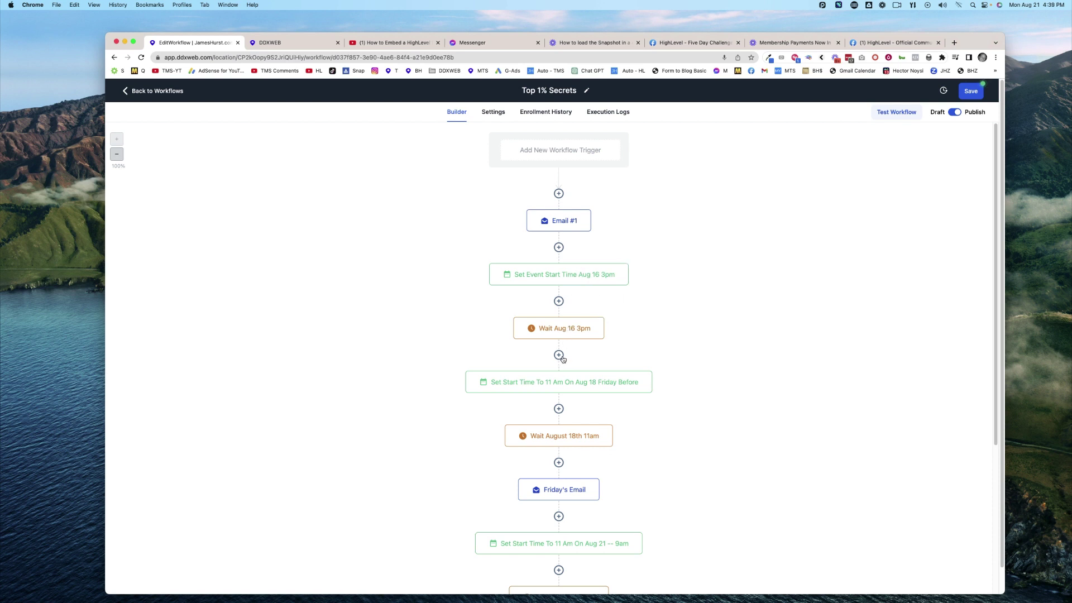
pyautogui.scroll(-2, 639, 350)
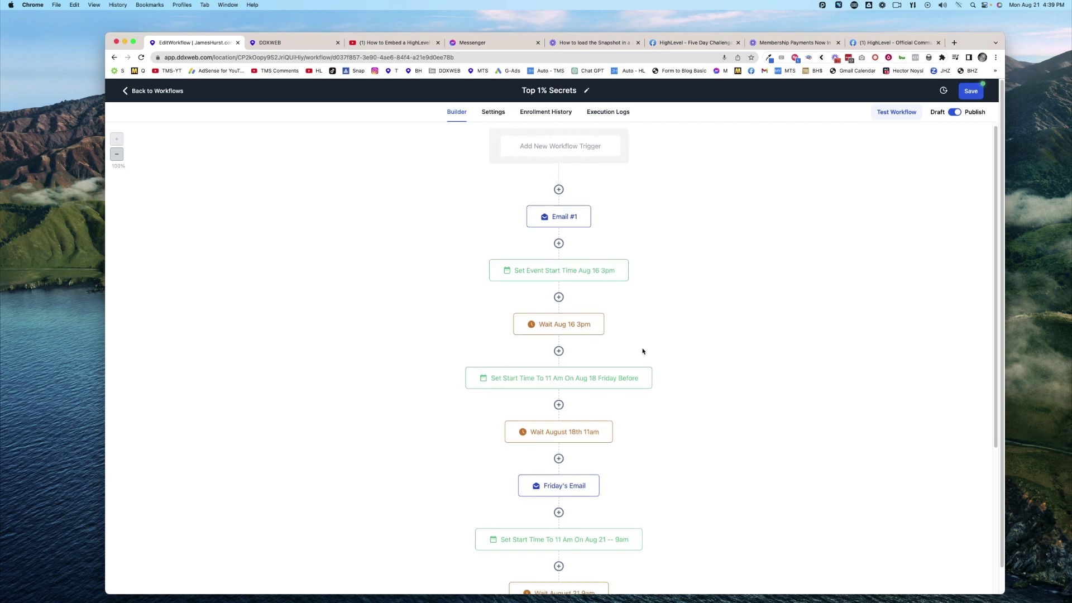
pyautogui.moveTo(568, 335)
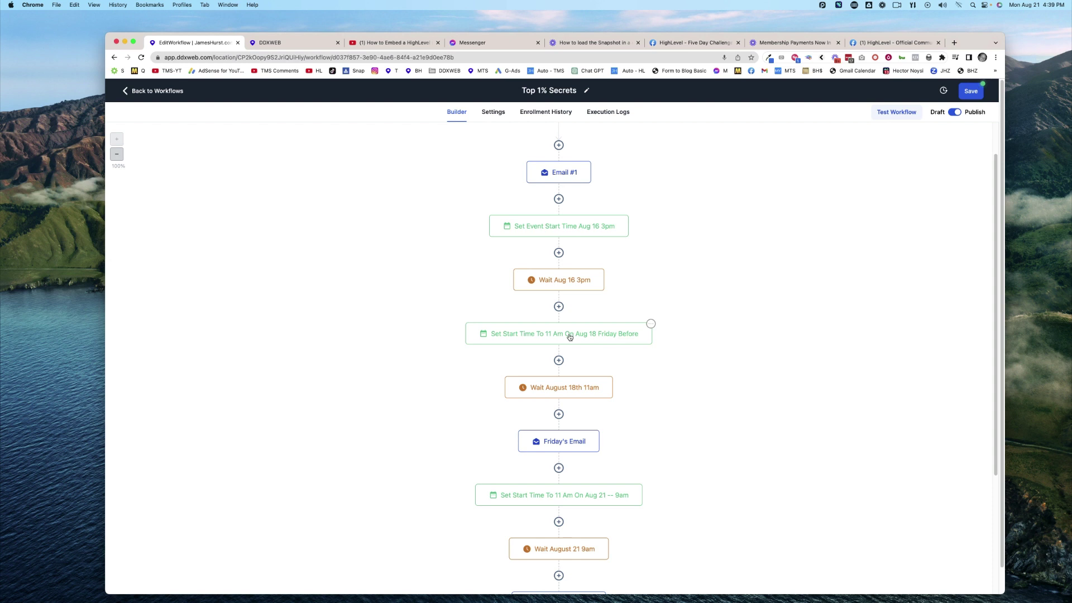
pyautogui.moveTo(565, 386)
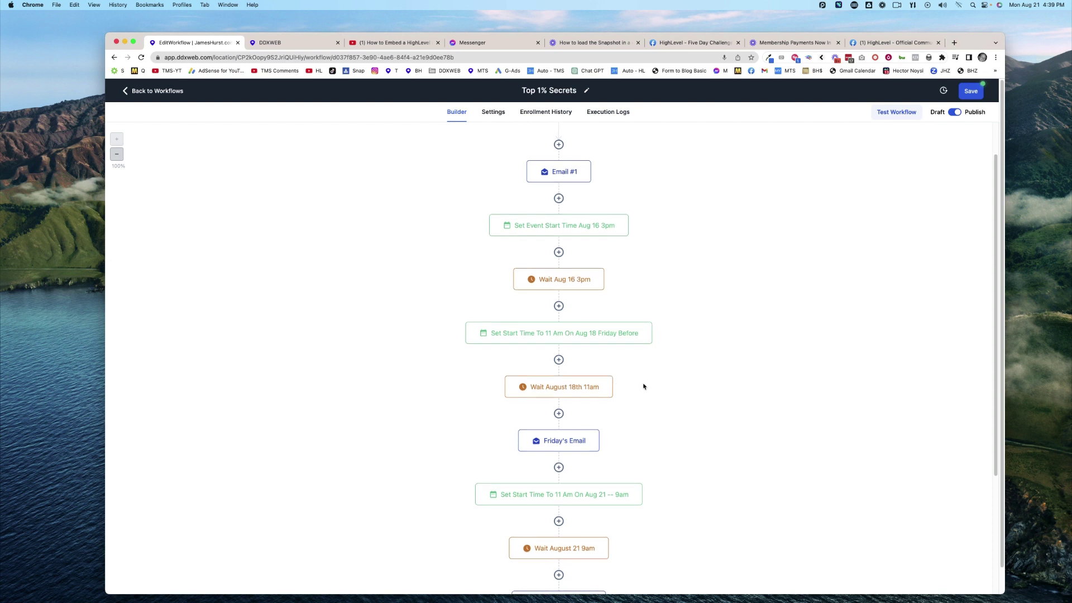
pyautogui.scroll(-1, 642, 385)
pyautogui.scroll(-4, 643, 386)
pyautogui.moveTo(540, 405)
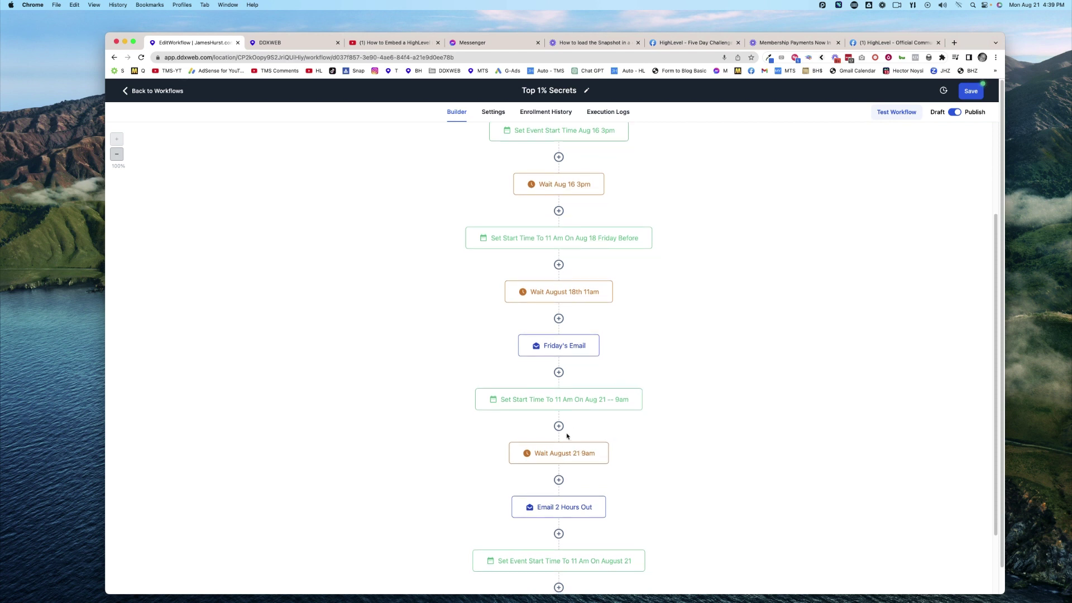
pyautogui.moveTo(559, 457)
pyautogui.moveTo(569, 508)
pyautogui.scroll(1, 709, 364)
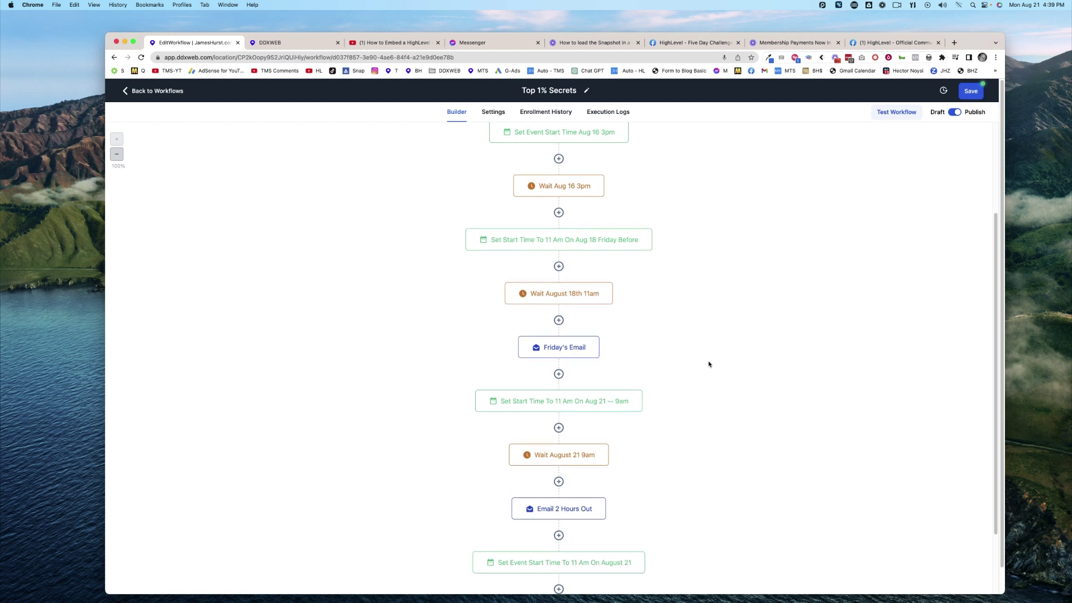